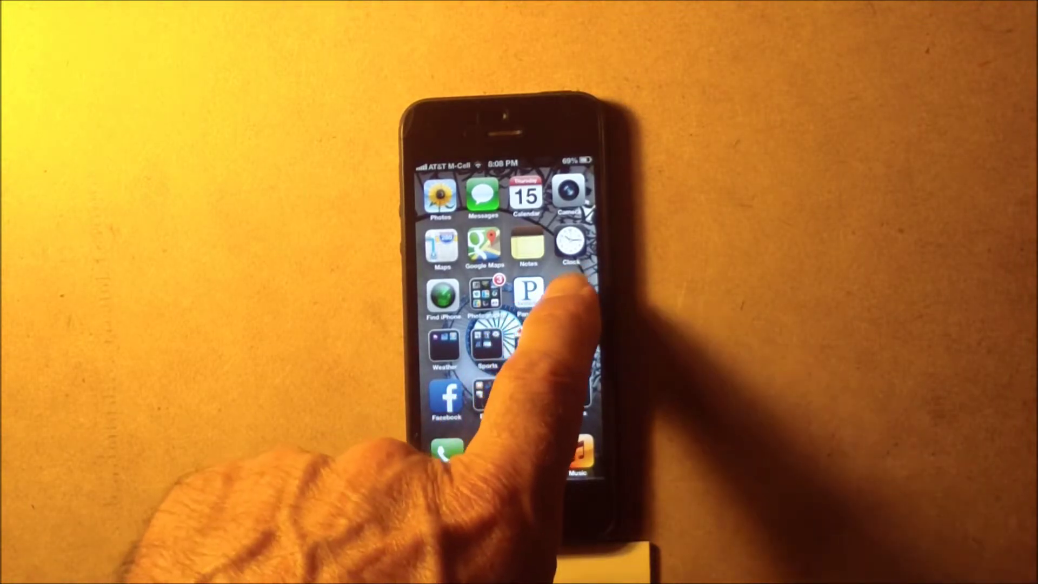
Open iOS Settings from the home screen and go to the Wi-Fi page.
click(572, 294)
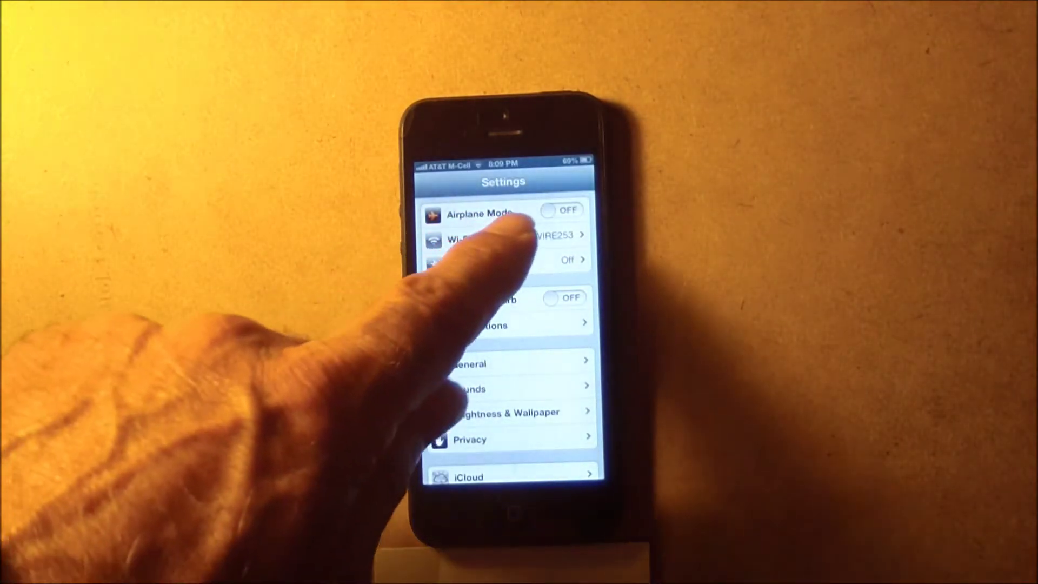
click(519, 238)
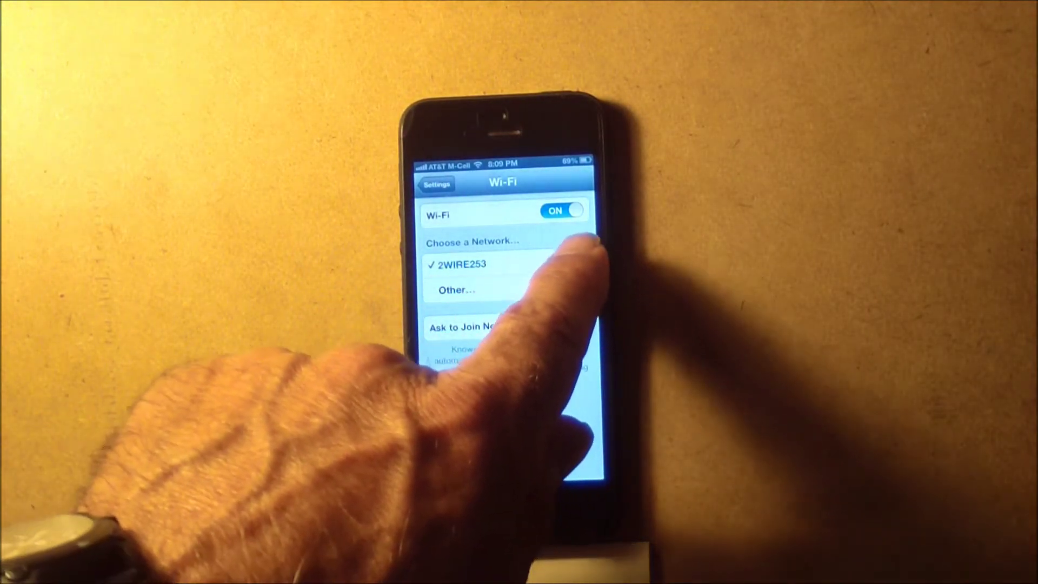
Open the 2WIRE253 network's detail page showing its DHCP address, subnet, router and DNS.
click(569, 263)
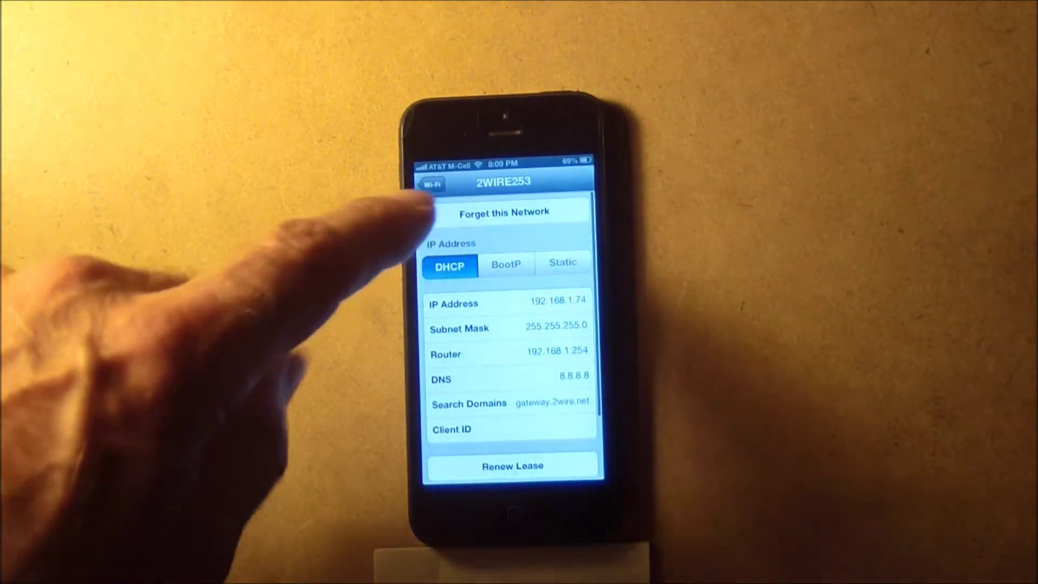